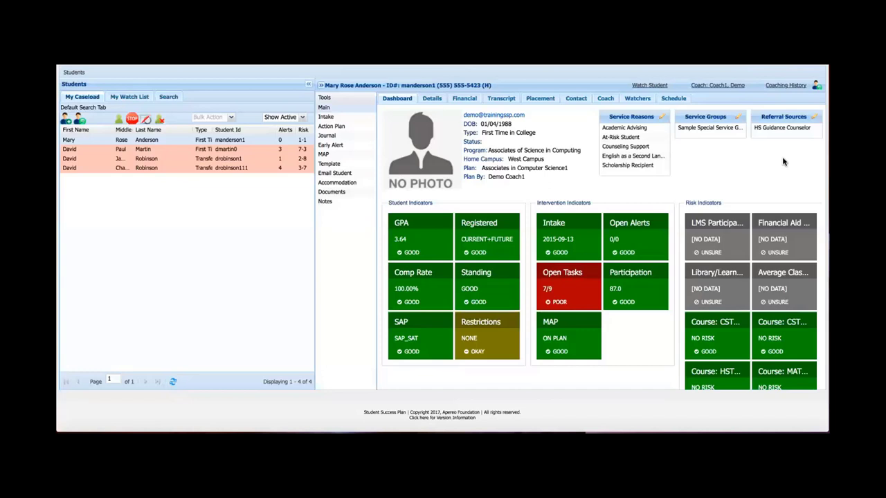
# Open the caseload assignment editor, browse Service Groups, and show the Referral Sources list
pyautogui.click(662, 117)
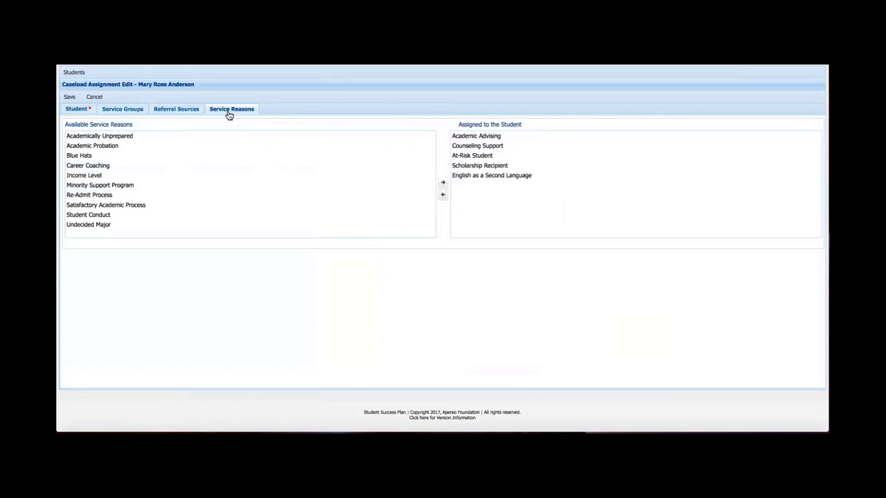
pyautogui.click(179, 113)
pyautogui.click(133, 113)
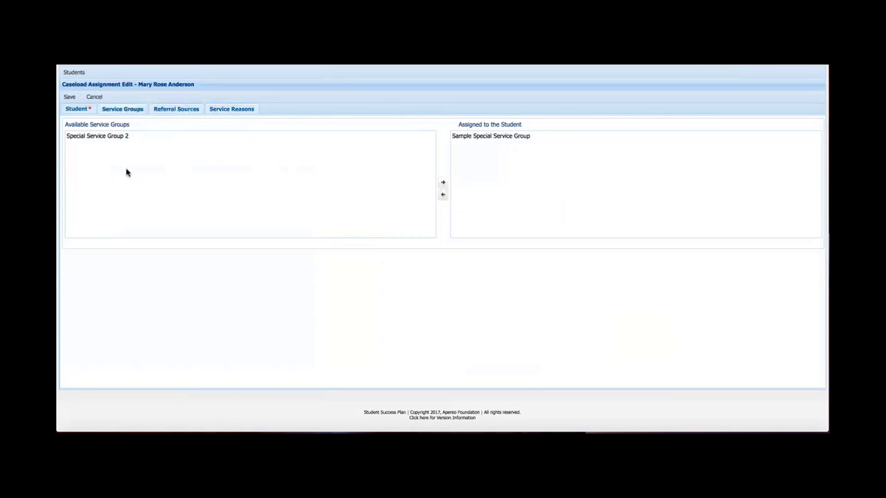
pyautogui.click(171, 110)
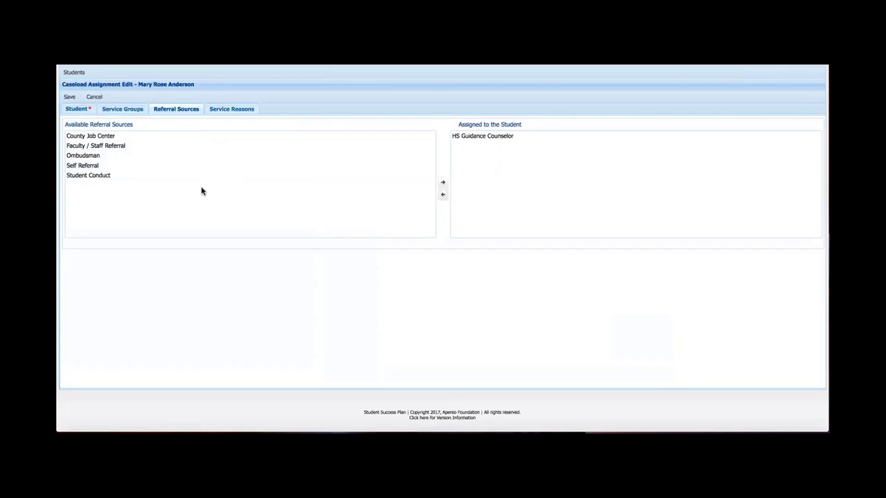
# Assign Ombudsman as a referral source alongside HS Guidance Counselor and save
pyautogui.click(92, 158)
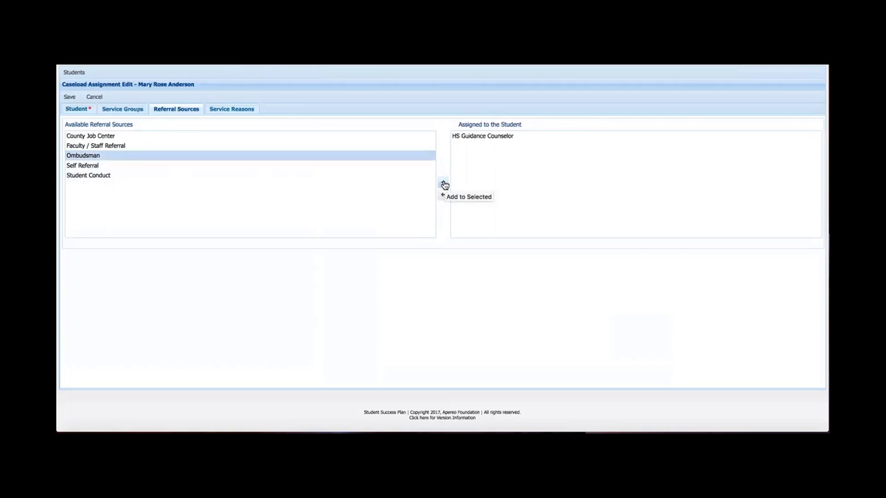
pyautogui.click(443, 184)
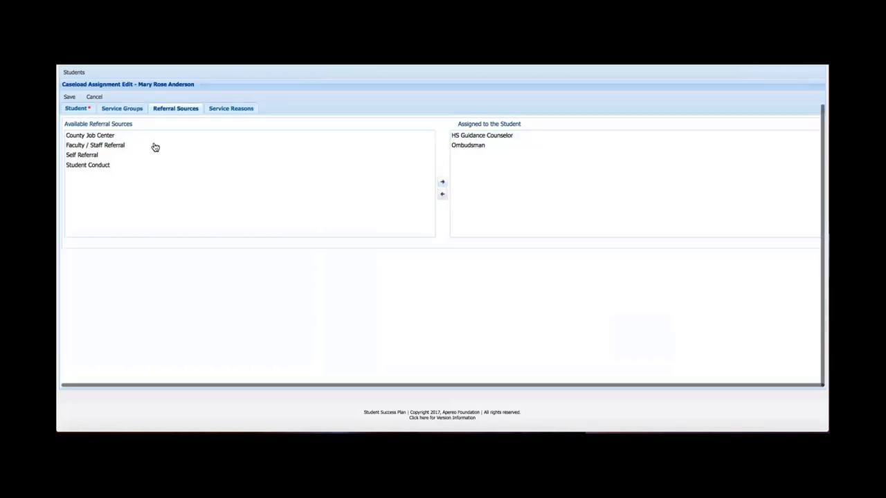
pyautogui.click(70, 101)
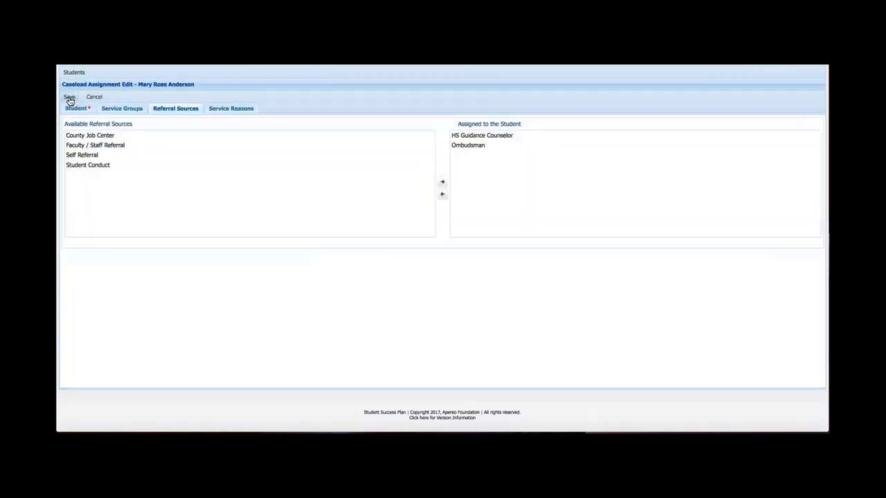
# Save again and dismiss the 'Student information updated successfully' confirmation
pyautogui.click(70, 100)
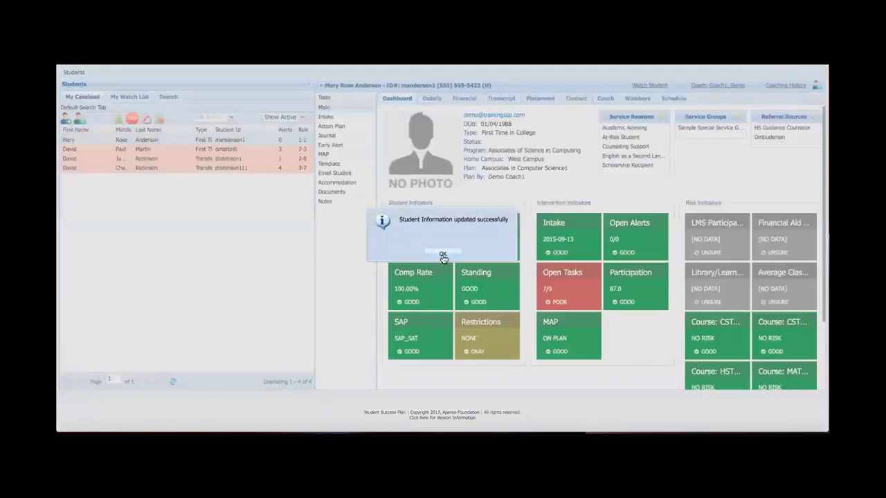
pyautogui.click(442, 255)
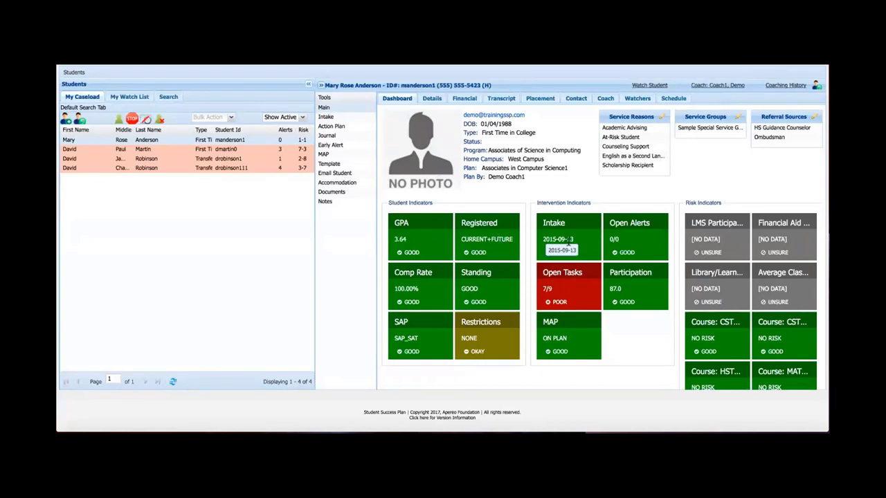
pyautogui.scroll(-1, 709, 263)
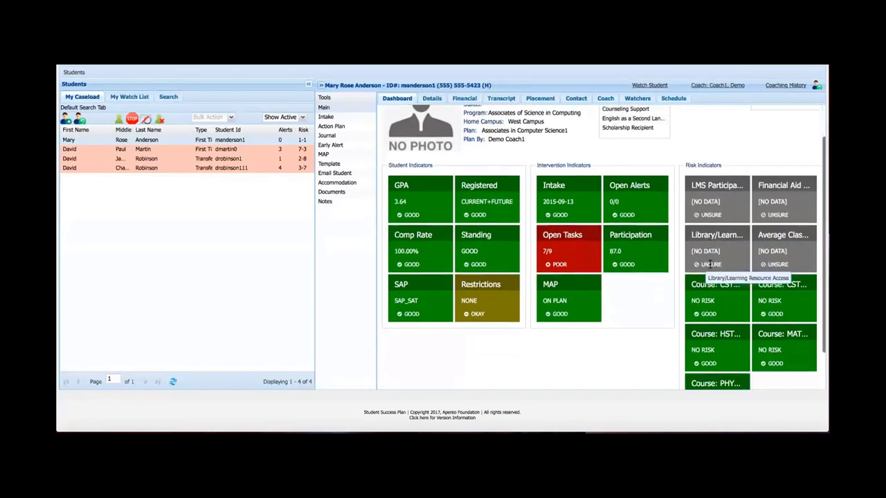
pyautogui.scroll(-1, 709, 263)
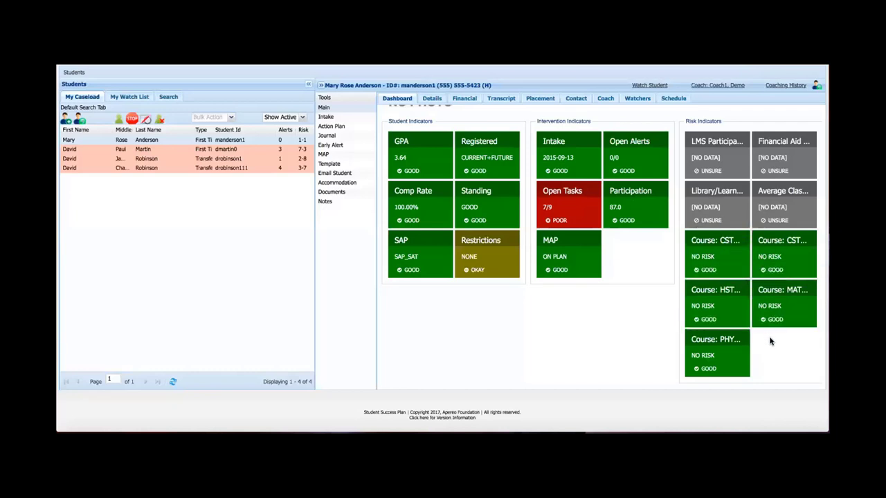
pyautogui.moveTo(762, 256)
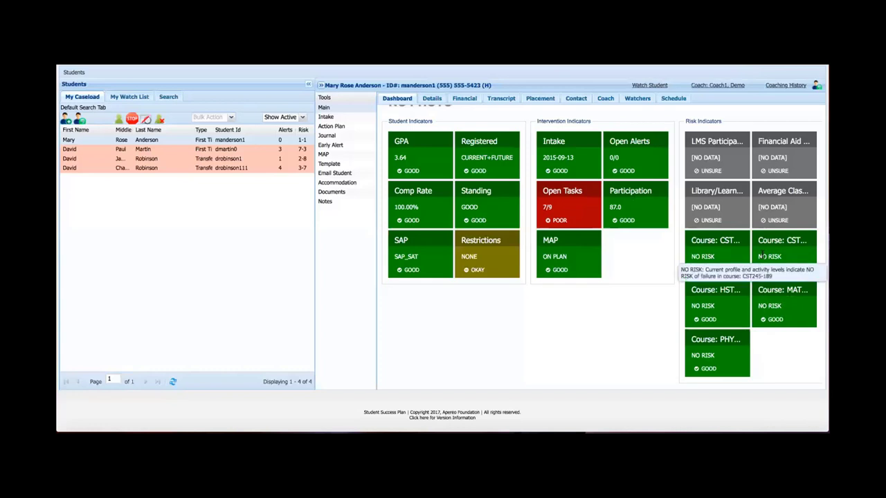
pyautogui.scroll(3, 762, 256)
pyautogui.scroll(-3, 748, 201)
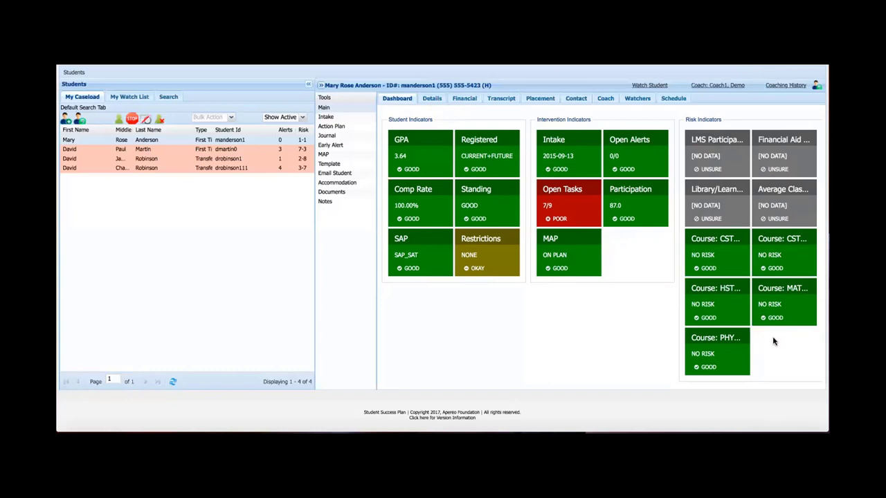
pyautogui.moveTo(715, 256)
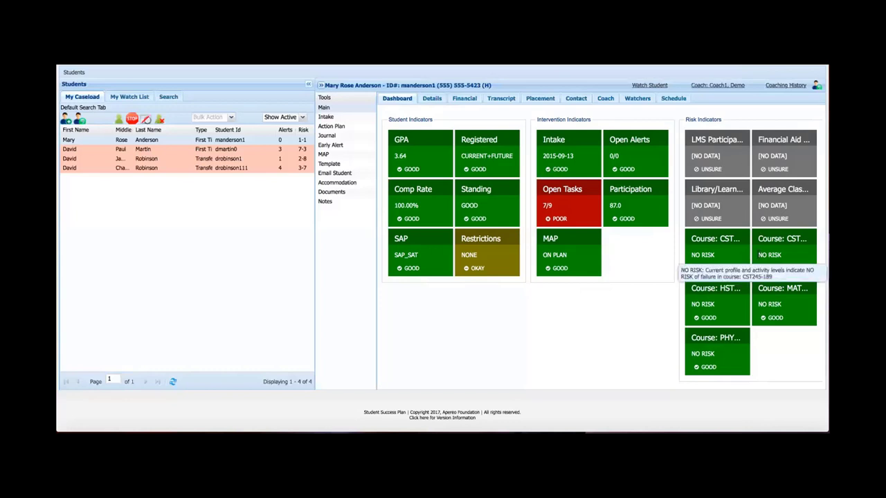
pyautogui.moveTo(730, 305)
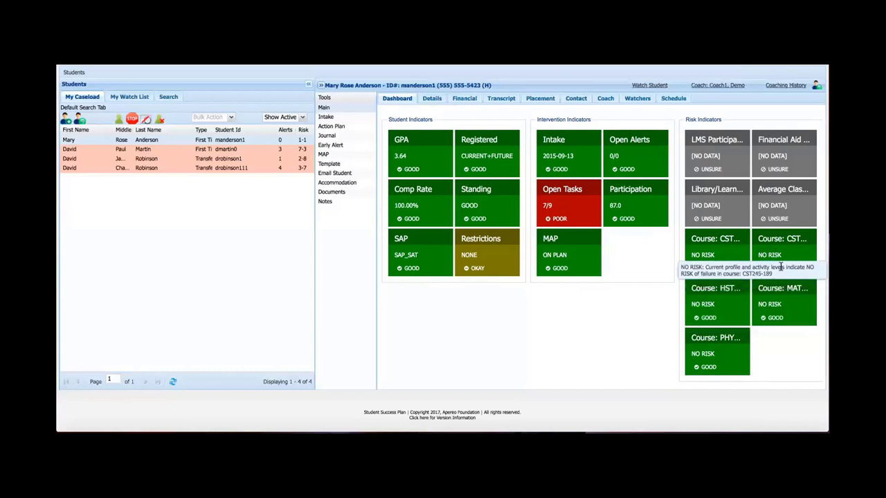
pyautogui.moveTo(776, 306)
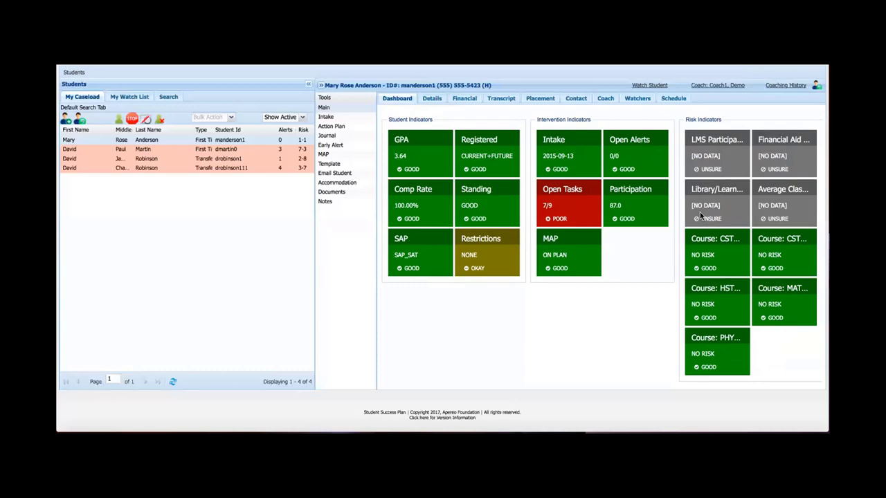
# Show the Details tab with demographic and academic data and the CST-BS MAP plan
pyautogui.scroll(3, 513, 334)
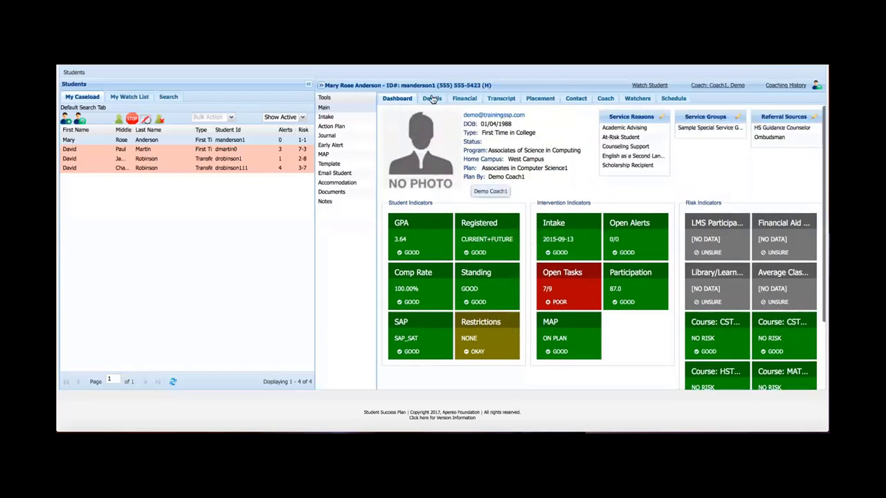
pyautogui.click(432, 99)
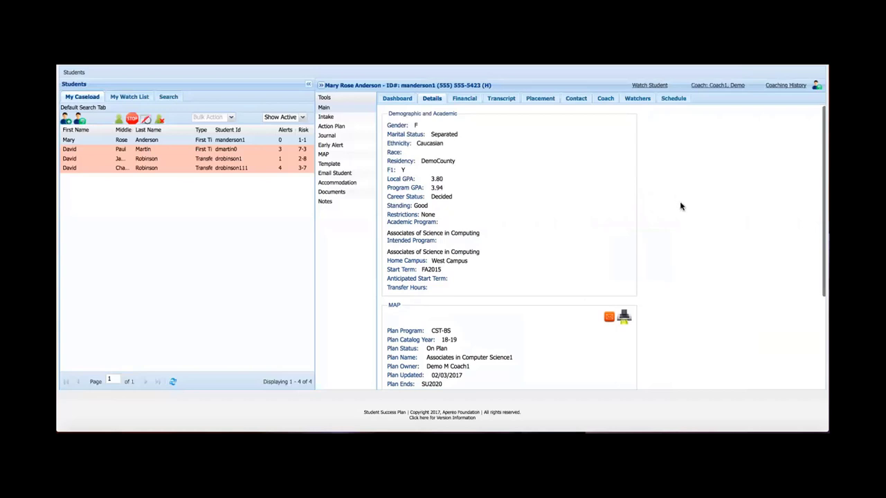
pyautogui.scroll(-1, 675, 267)
pyautogui.scroll(1, 675, 266)
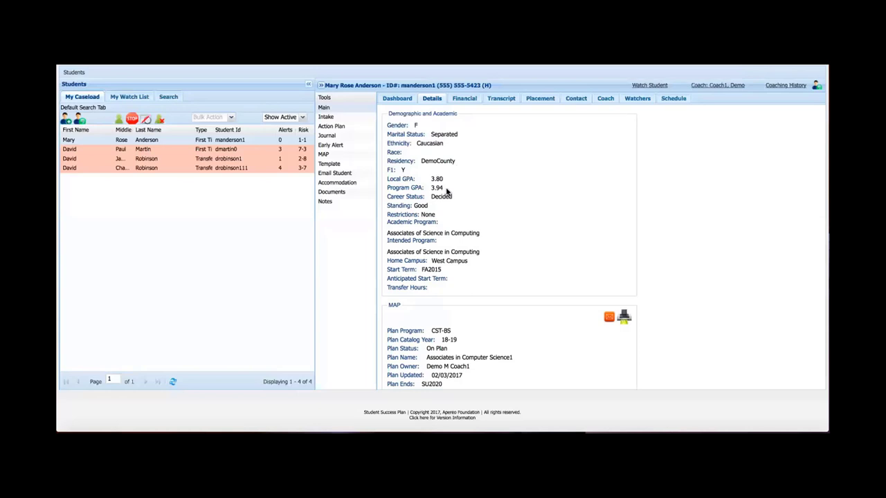
pyautogui.scroll(-3, 490, 188)
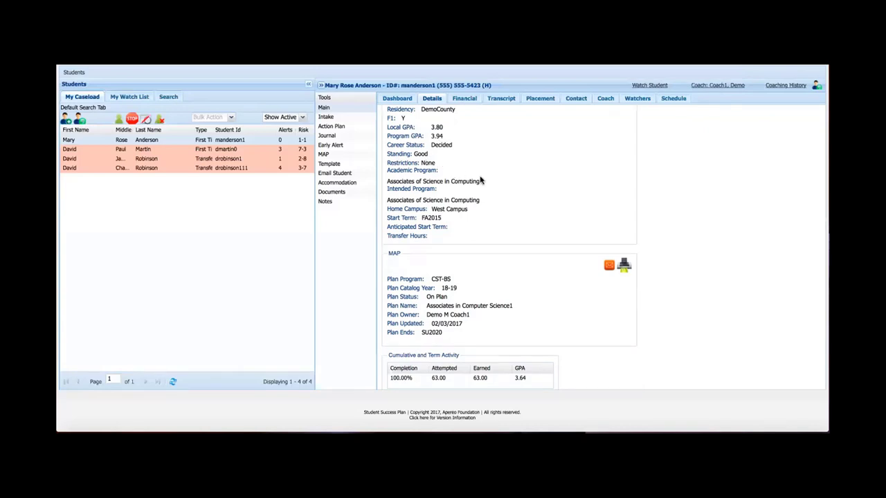
# Scroll through the Details tab to review local GPA 3.80, the MAP plan and term activity
pyautogui.scroll(-2, 511, 203)
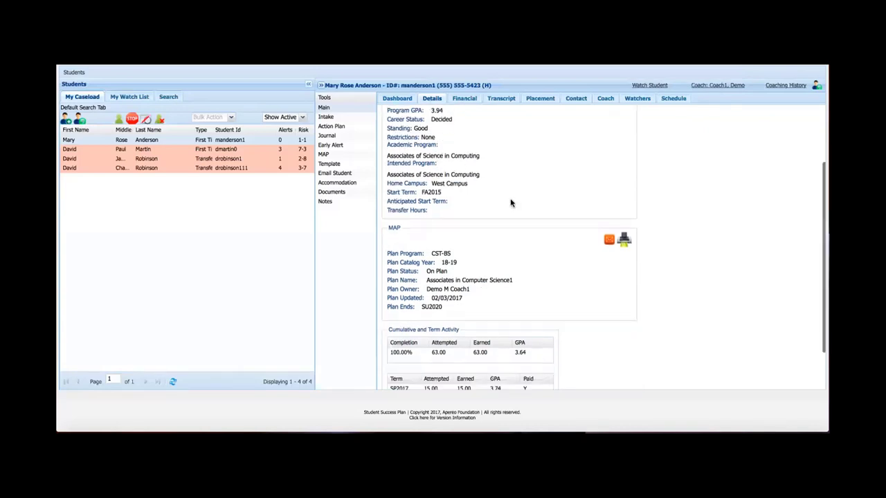
pyautogui.scroll(-1, 511, 202)
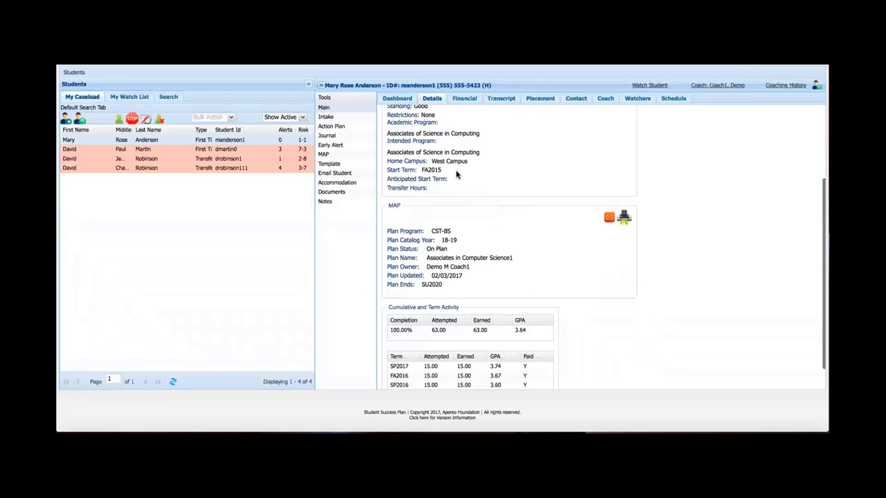
pyautogui.scroll(-2, 456, 181)
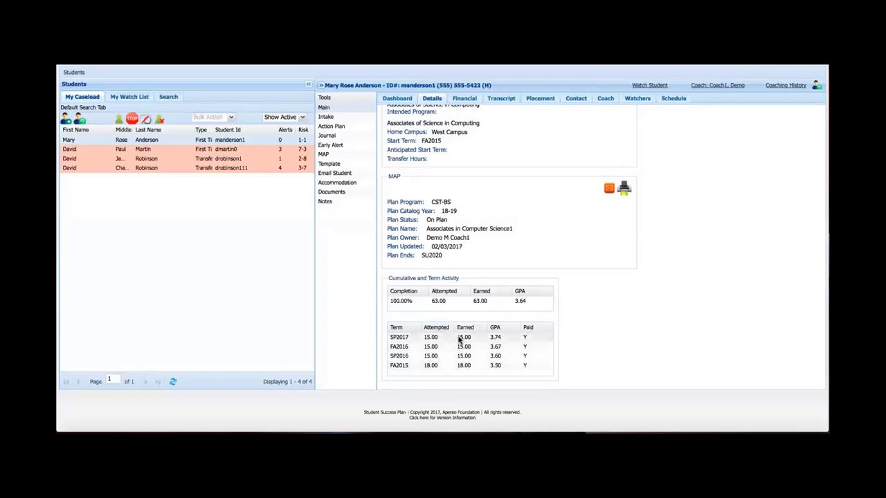
pyautogui.scroll(5, 663, 290)
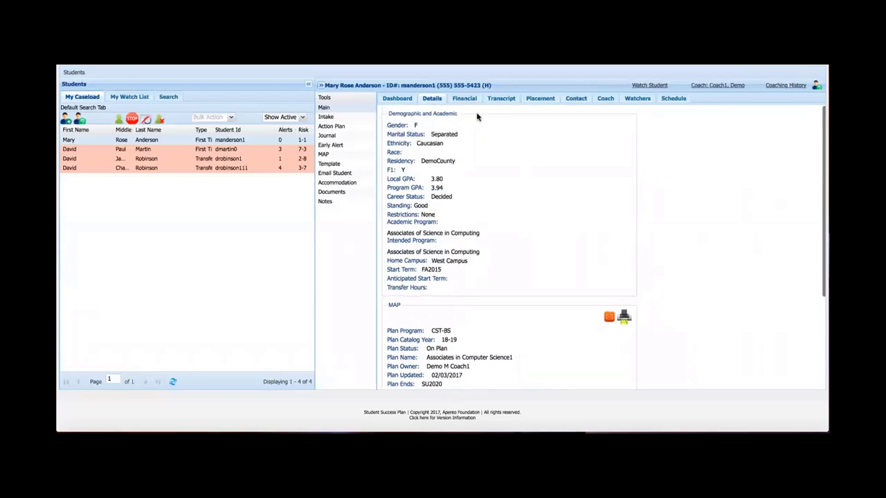
# Show the Financial tab: balance $0.00, FA GPA 3.20, SAP Satisfactory
pyautogui.click(464, 99)
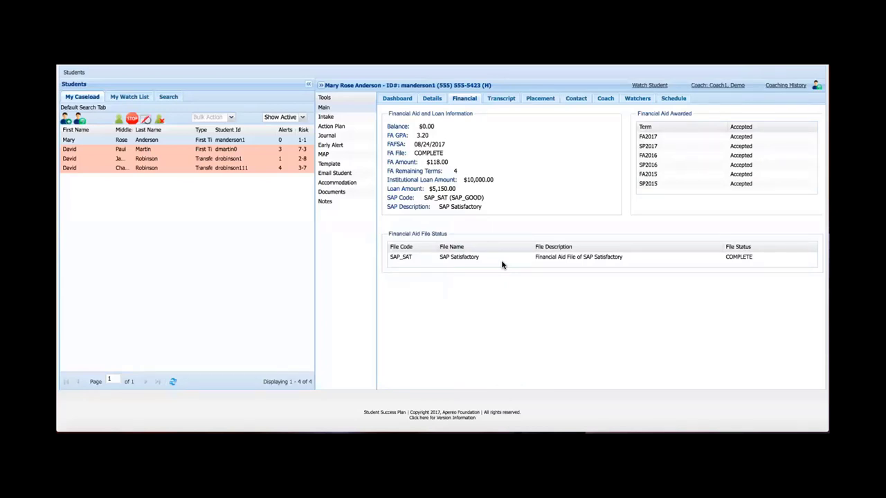
# Show the Transcript tab listing FA2015–SP2017 courses with credit hours and grades
pyautogui.click(501, 99)
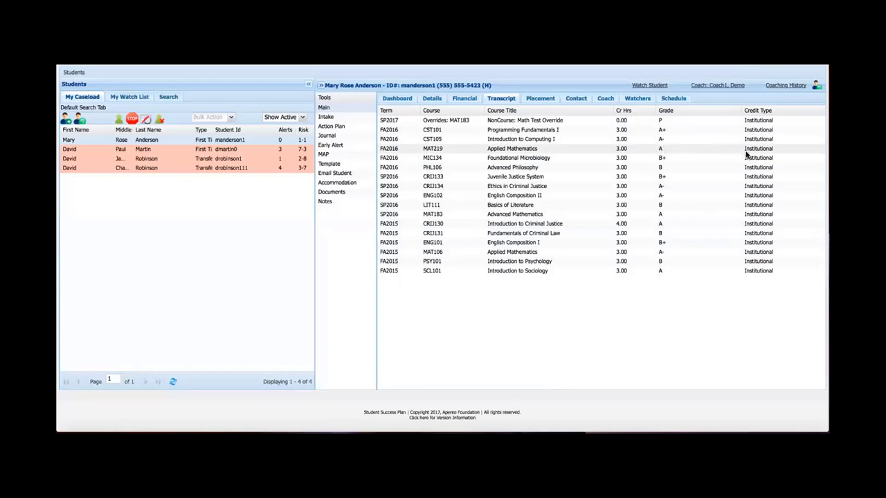
# Show the Placement tab with ACT COMP 27 and SAT COMP 1948, both Accepted
pyautogui.click(540, 100)
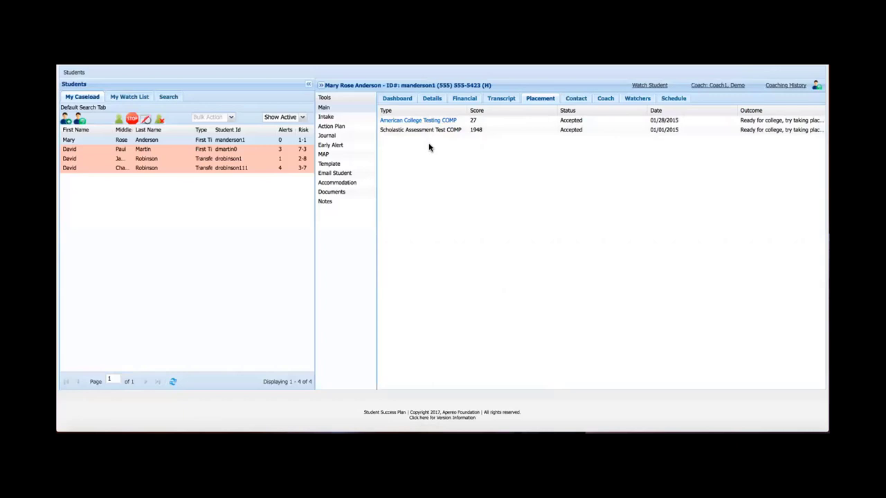
# Show the Contact tab with the student's mailing address, home phone and email addresses
pyautogui.click(575, 99)
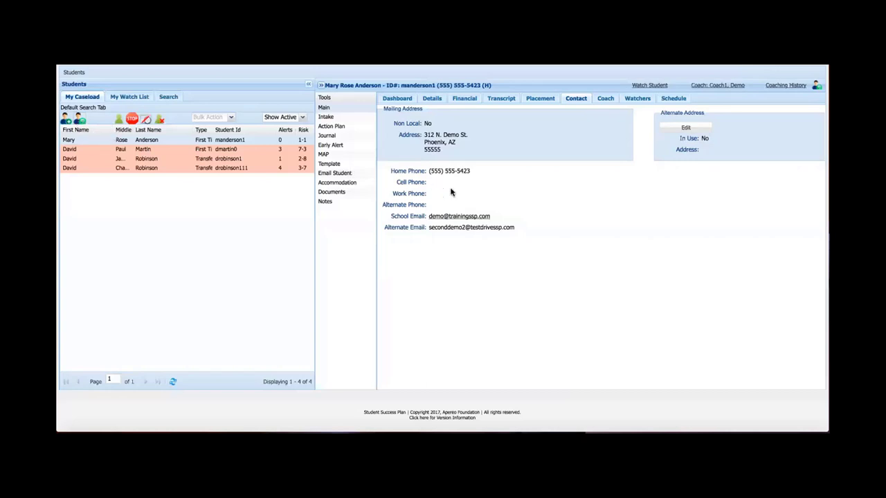
# View the Coach tab and highlight the coach's most recent activity date
pyautogui.click(607, 99)
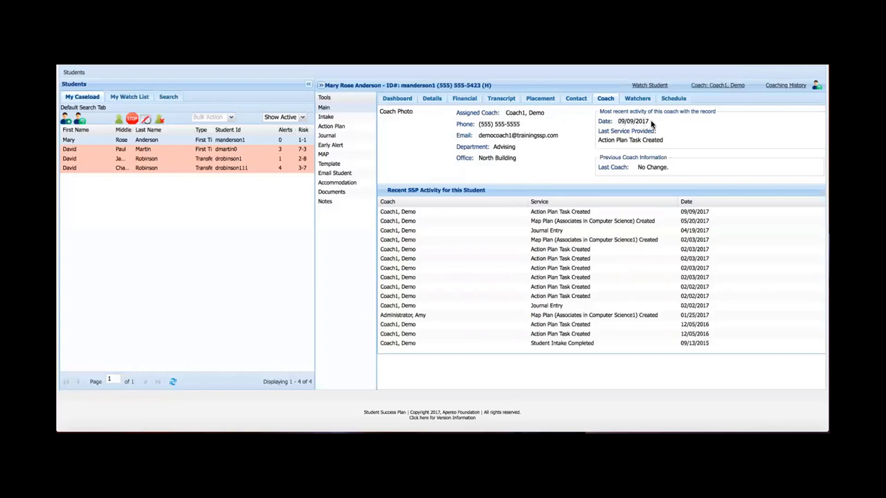
pyautogui.tripleClick(618, 122)
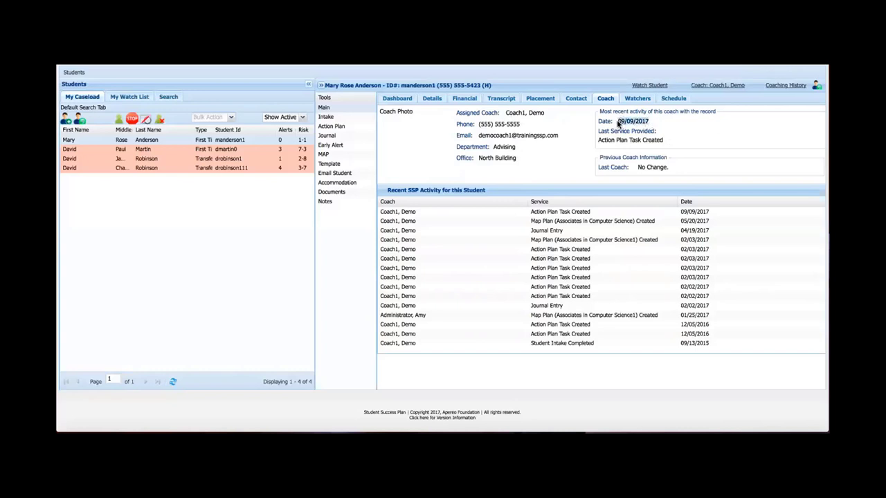
pyautogui.click(665, 125)
# Show the Watchers list for the student, which has one watcher with the last name Administrator
pyautogui.click(638, 99)
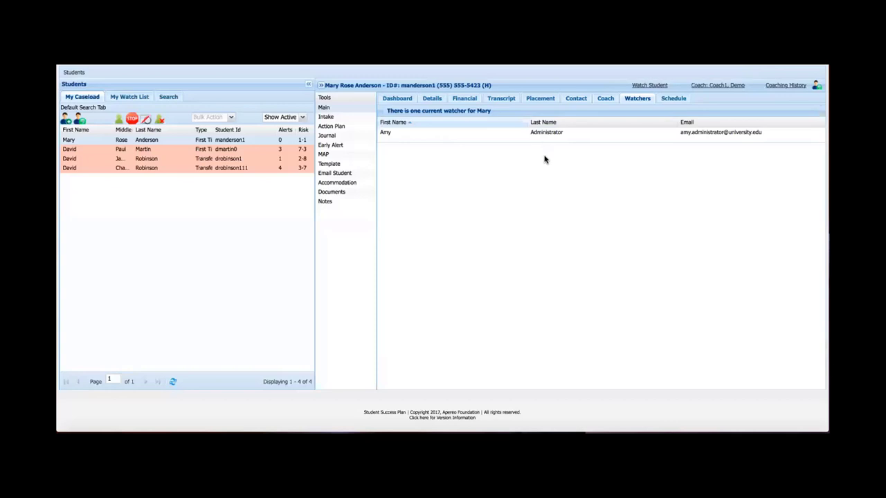
# Bring up the student's Current Schedule with SP2017 and FA2017 courses, credit hours, status and participation
pyautogui.click(671, 101)
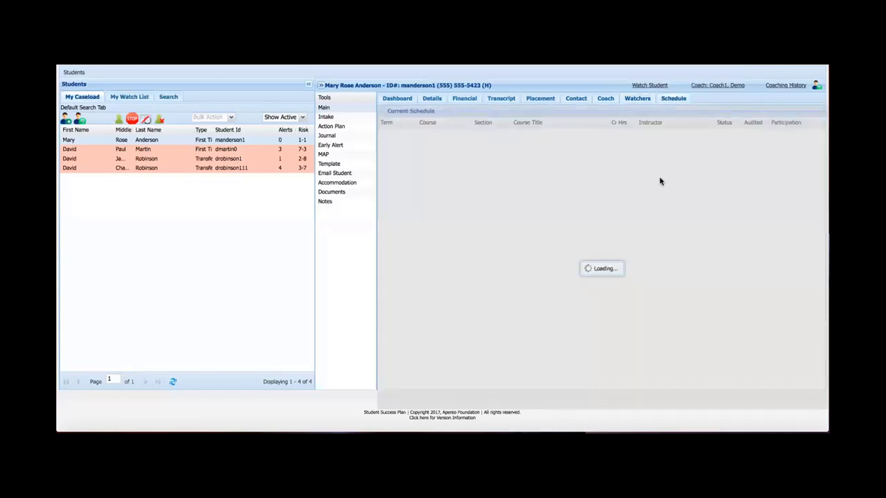